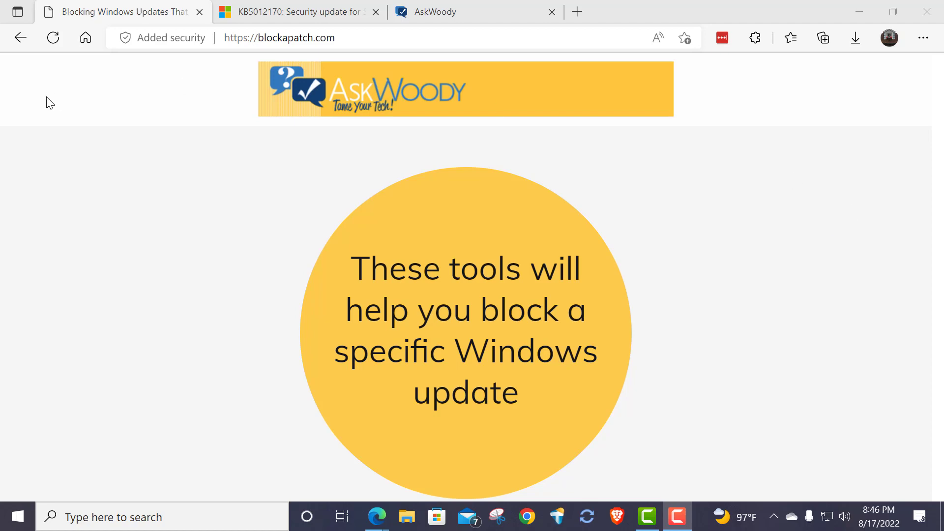
Switch to the tab with the KB5012170 Secure Boot DBX security update article (August 9, 2022).
click(303, 16)
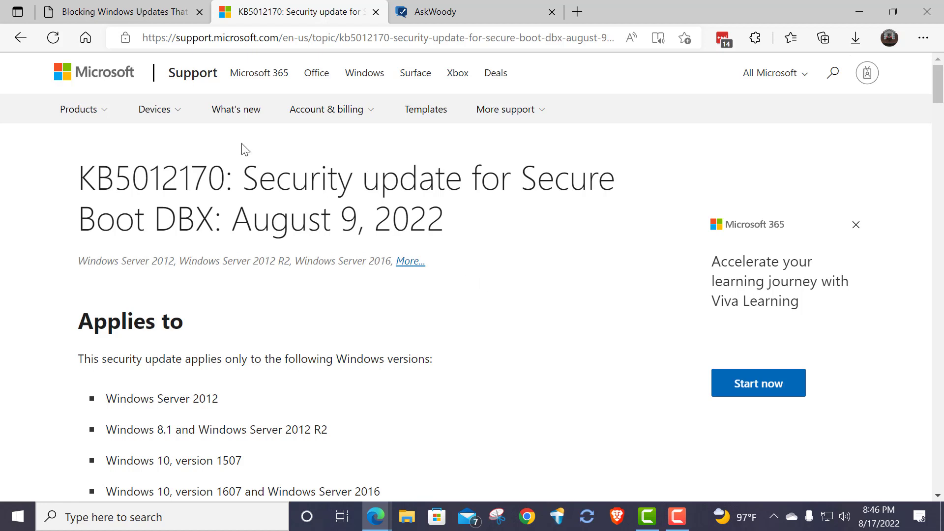
Go back to the AskWoody blockapatch page and scroll to 'Need to block a troublesome Windows Update?'.
click(101, 13)
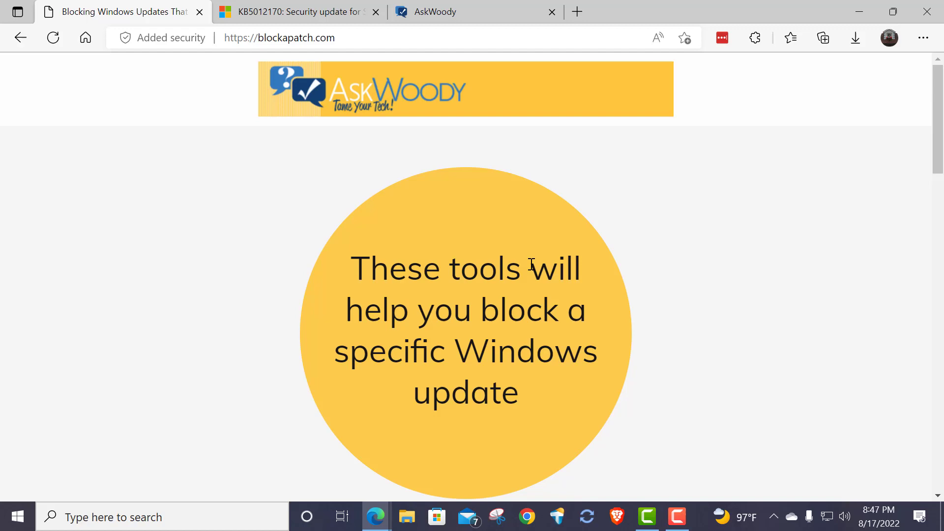
scroll(531, 265, down, 8)
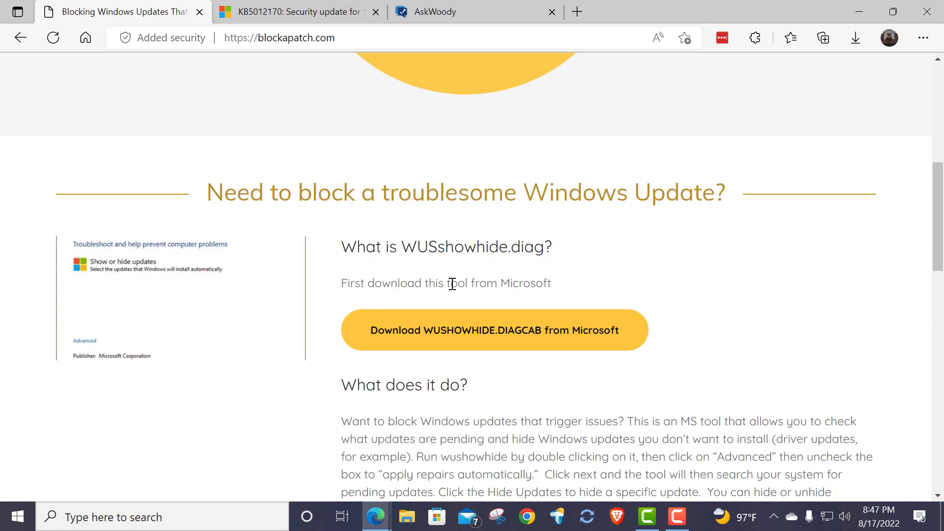
Download WUSHOWHIDE.DIAGCAB from Microsoft and choose Keep despite Edge blocking it as potentially harmful.
click(464, 334)
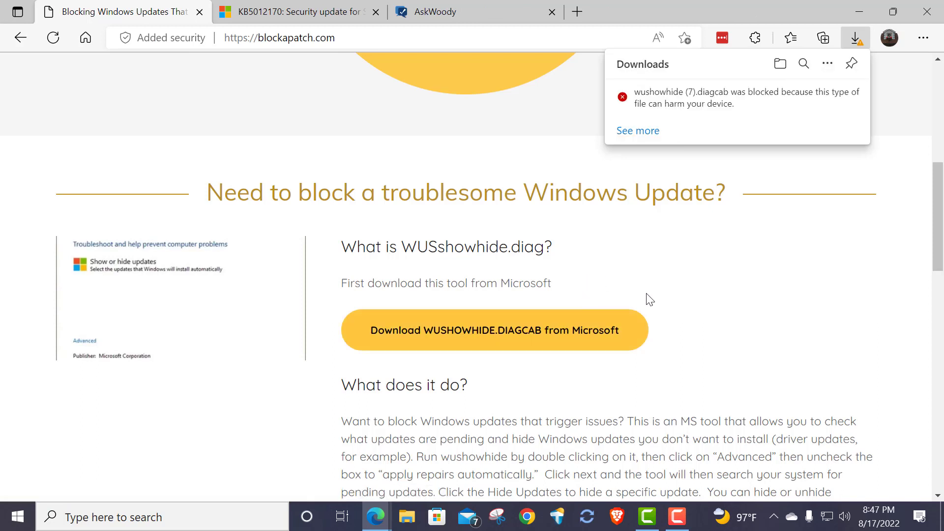
mouse_move(660, 118)
mouse_move(778, 118)
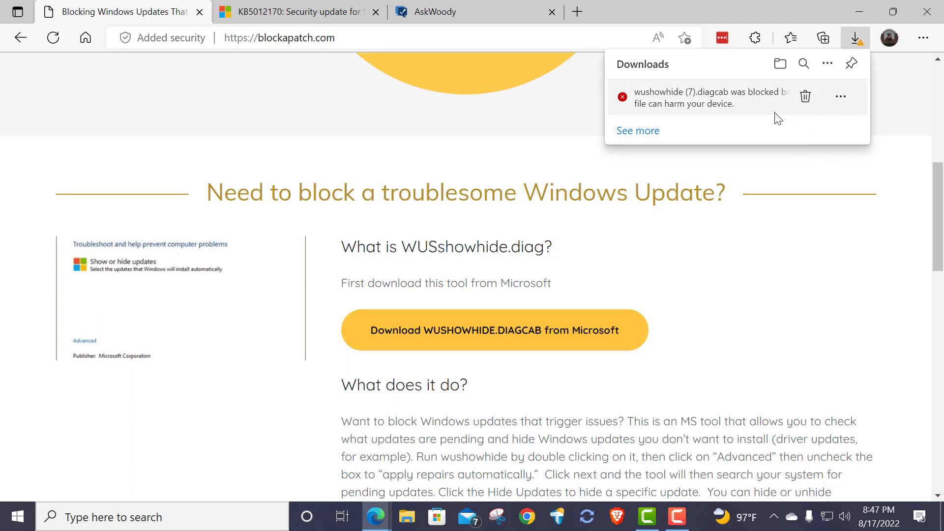
click(840, 100)
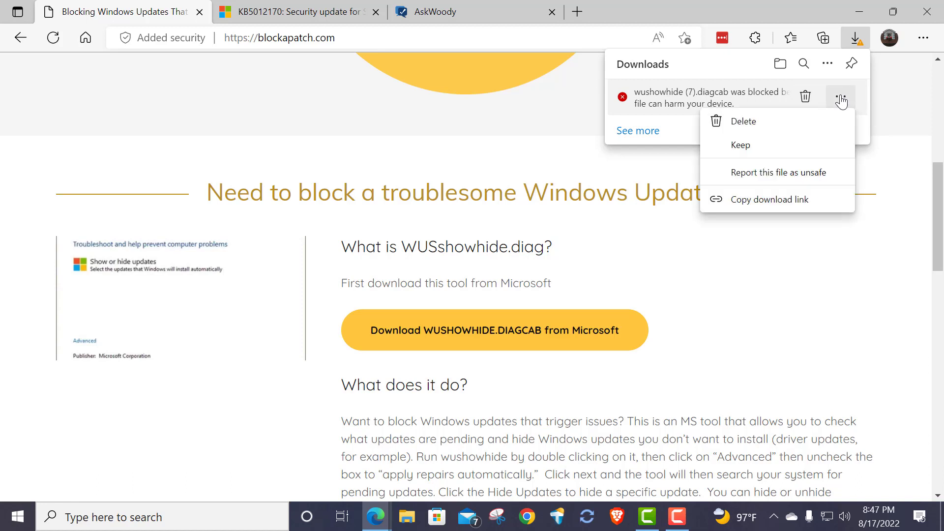
click(741, 144)
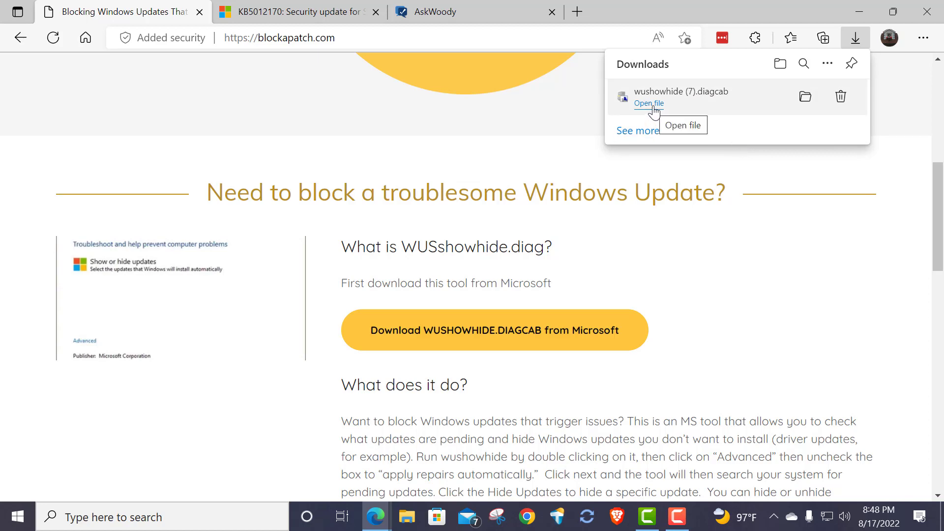
click(649, 104)
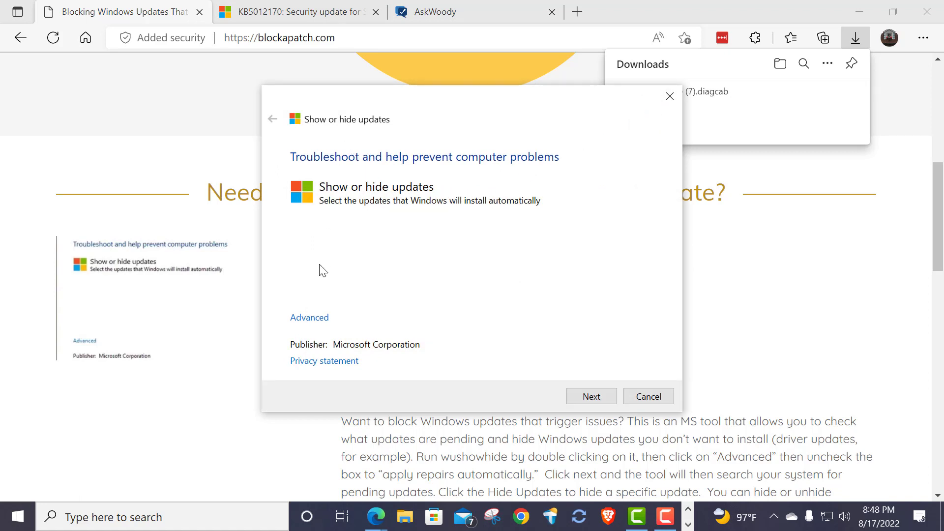
click(306, 319)
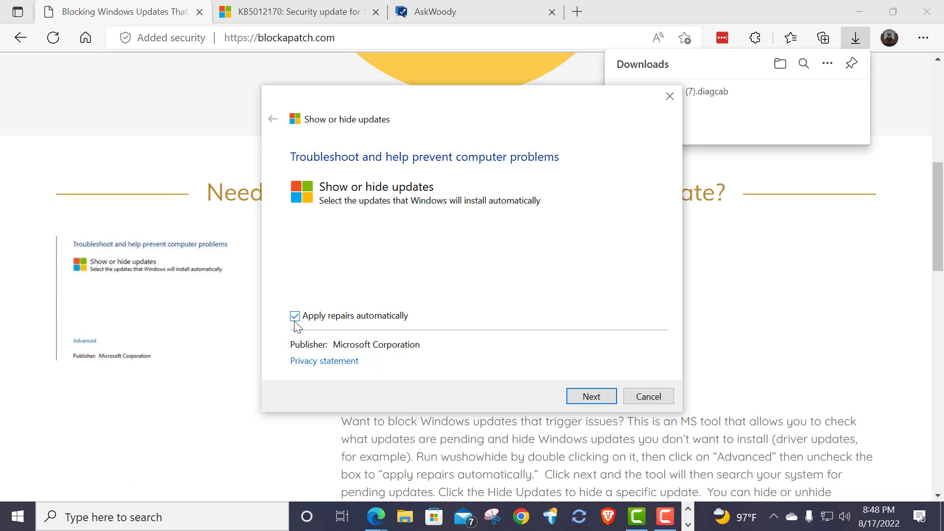
click(295, 317)
click(586, 396)
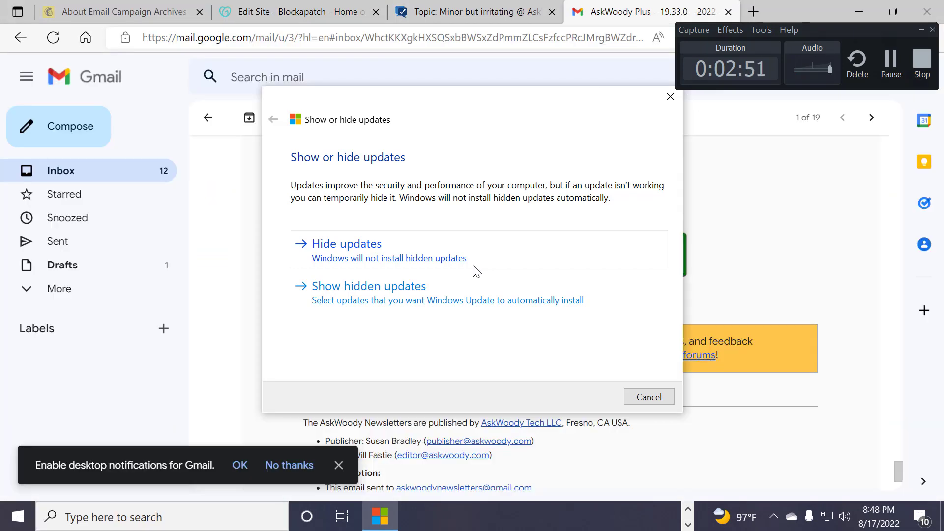
click(366, 295)
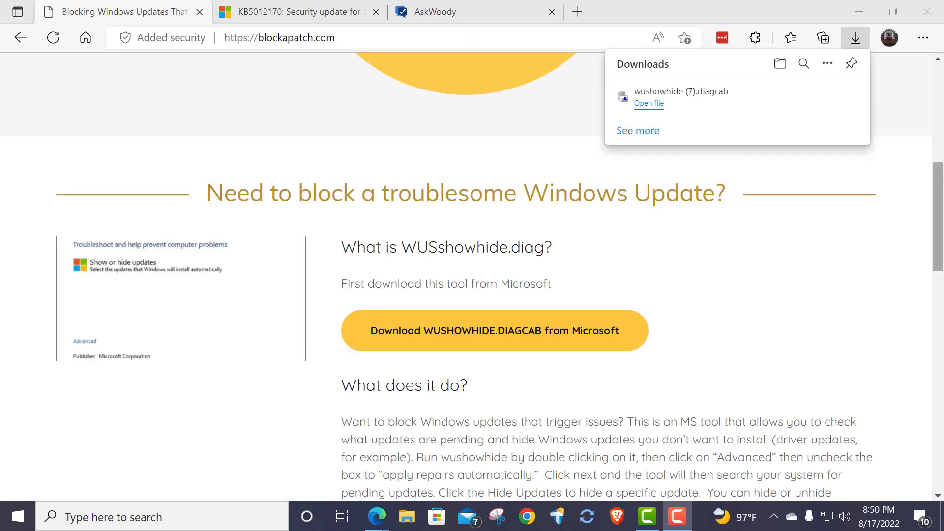
Run wushowhide with automatic repairs off and hide the Western Digital My Cloud Network Media Server update.
click(649, 110)
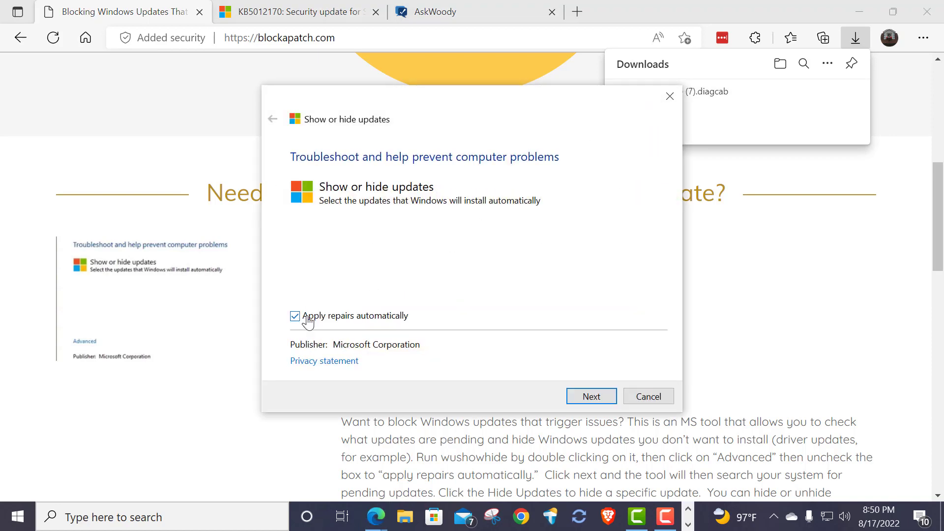
click(297, 317)
click(578, 394)
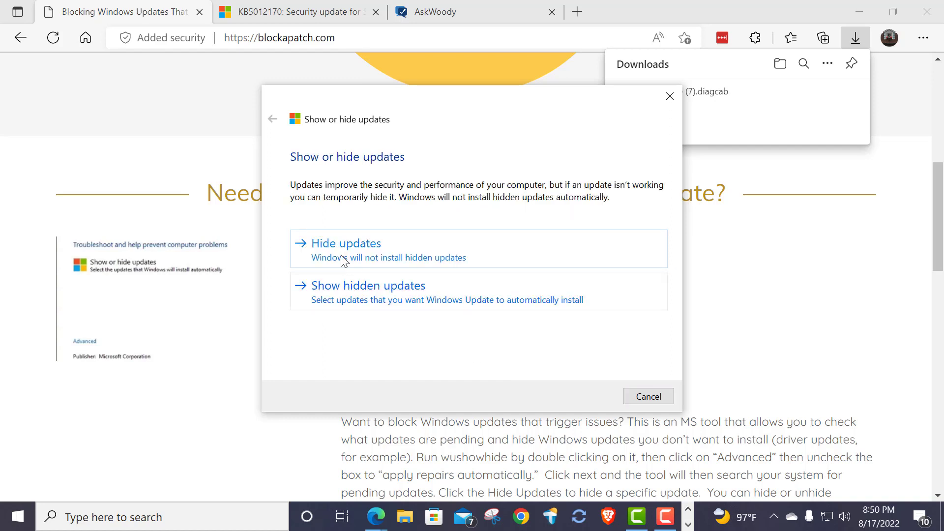
click(367, 249)
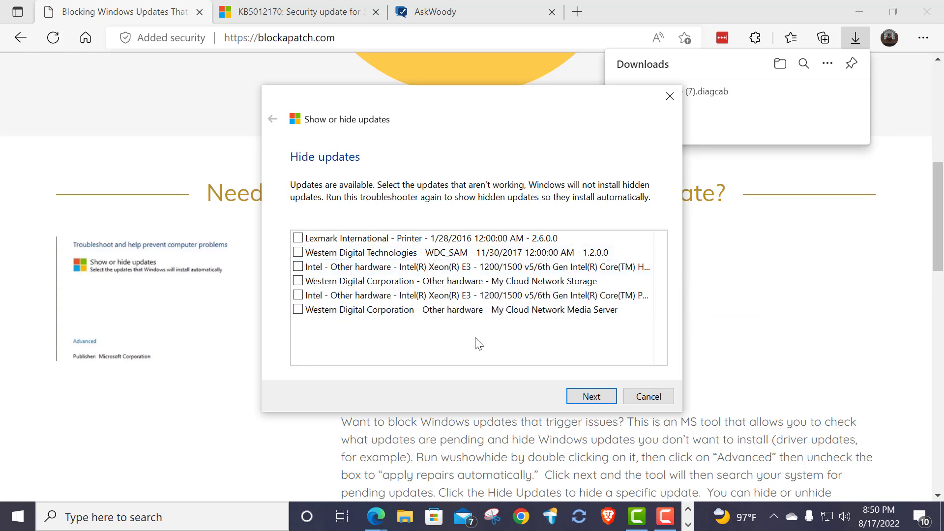
click(298, 310)
click(597, 395)
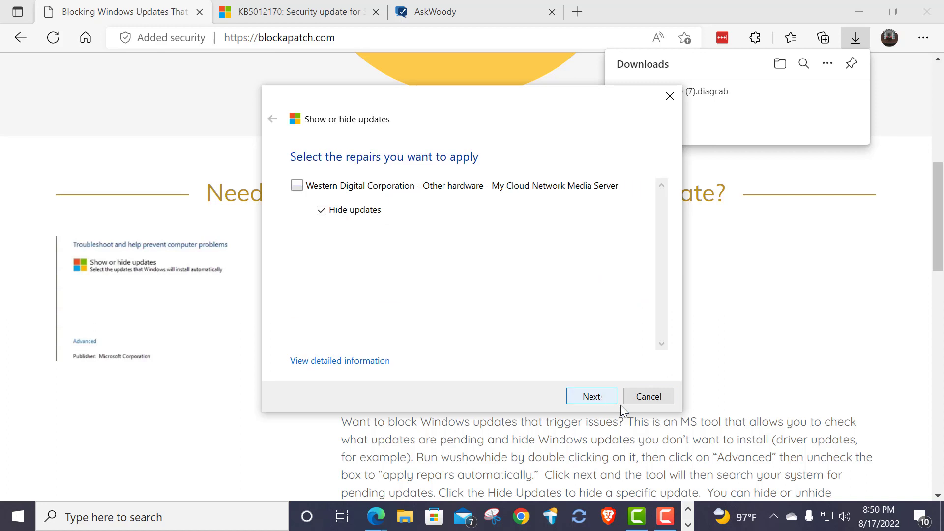
click(591, 396)
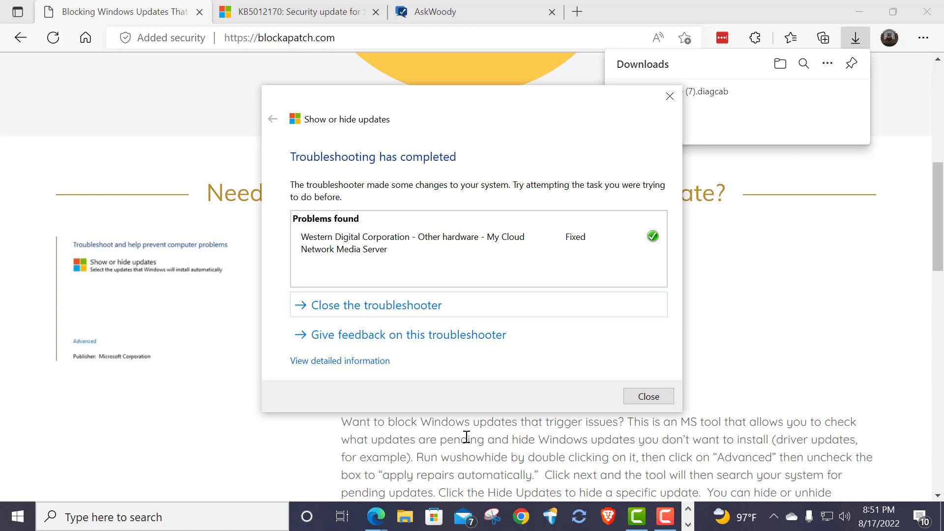
Close the finished troubleshooter and scroll blockapatch.com to the Windows Update Mini Tool section.
click(633, 397)
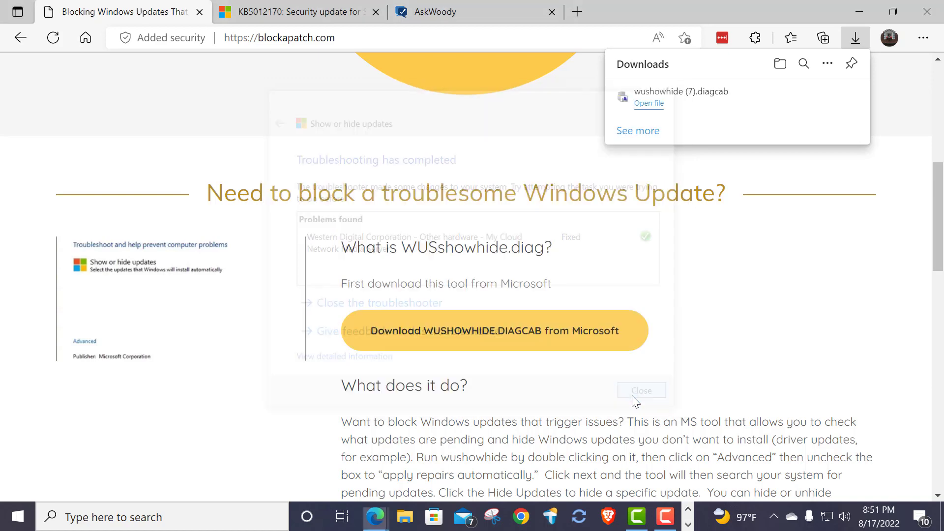
scroll(597, 408, down, 2)
scroll(600, 411, down, 2)
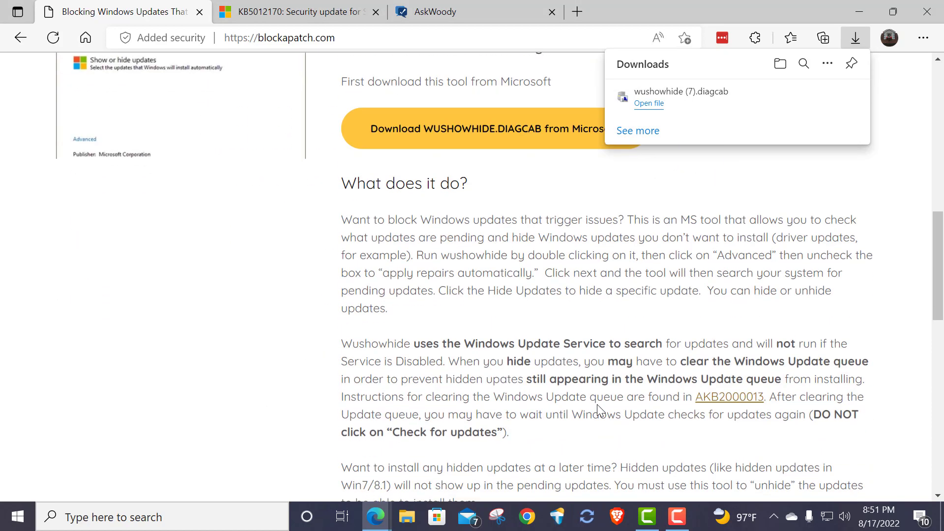
scroll(596, 404, down, 3)
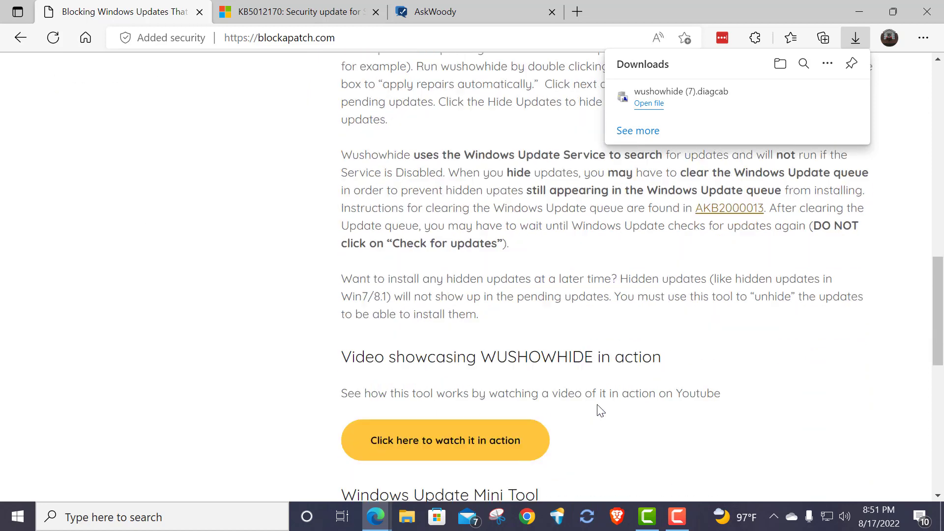
scroll(600, 411, down, 7)
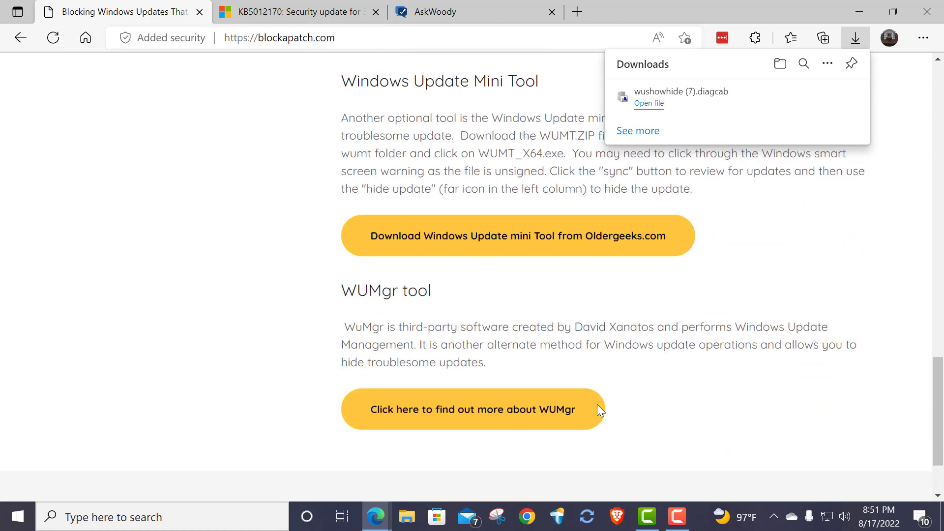
scroll(596, 404, up, 2)
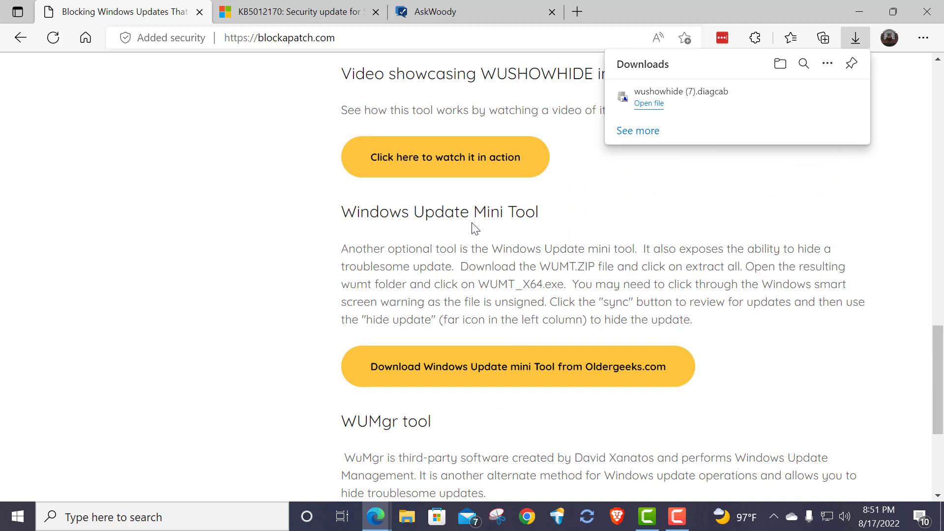
Open the Windows Update Mini Tool download link in a new tab and switch to the OlderGeeks page.
right_click(464, 367)
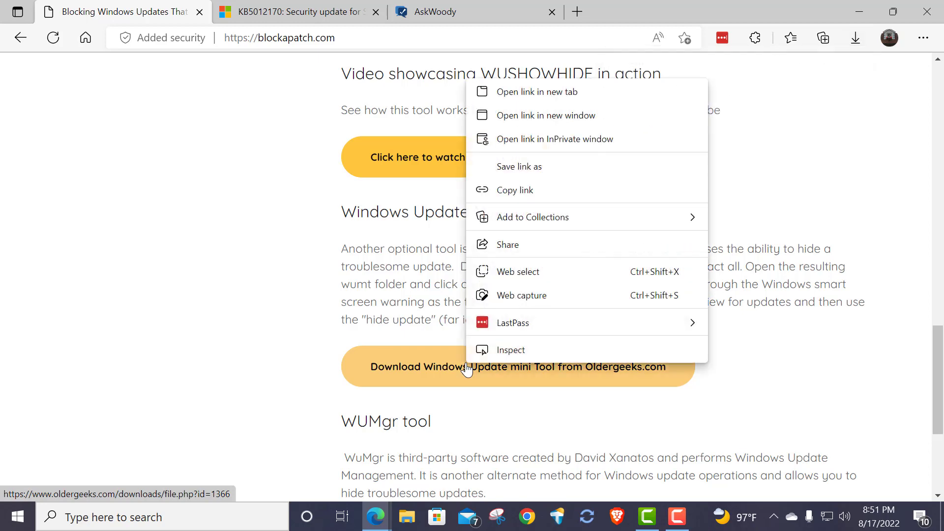
click(541, 95)
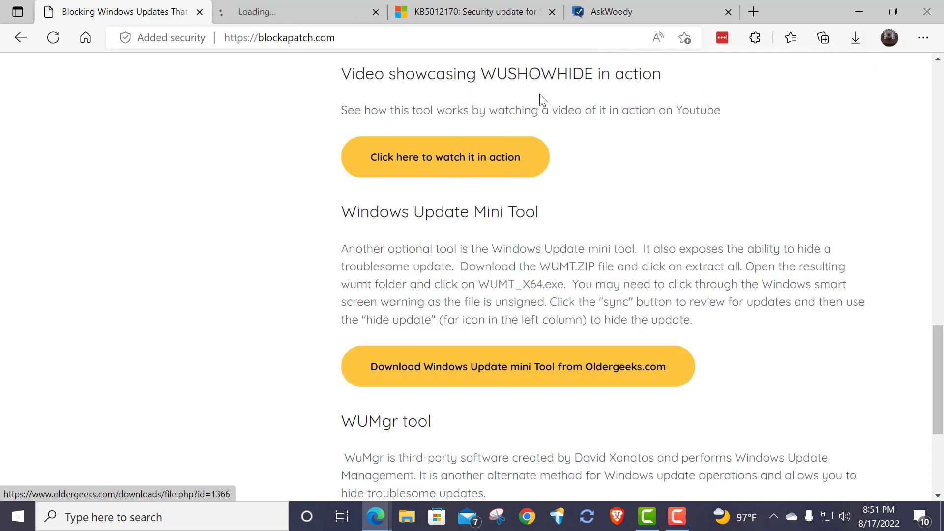
click(254, 14)
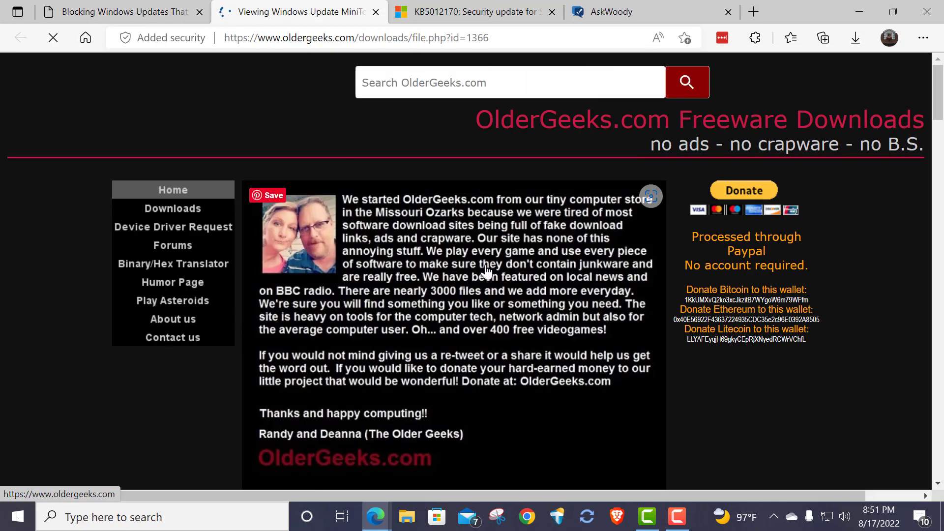
Download wumt.zip (4.6 MB) with Download Now and open it from the Downloads panel.
scroll(486, 272, down, 10)
scroll(486, 272, down, 20)
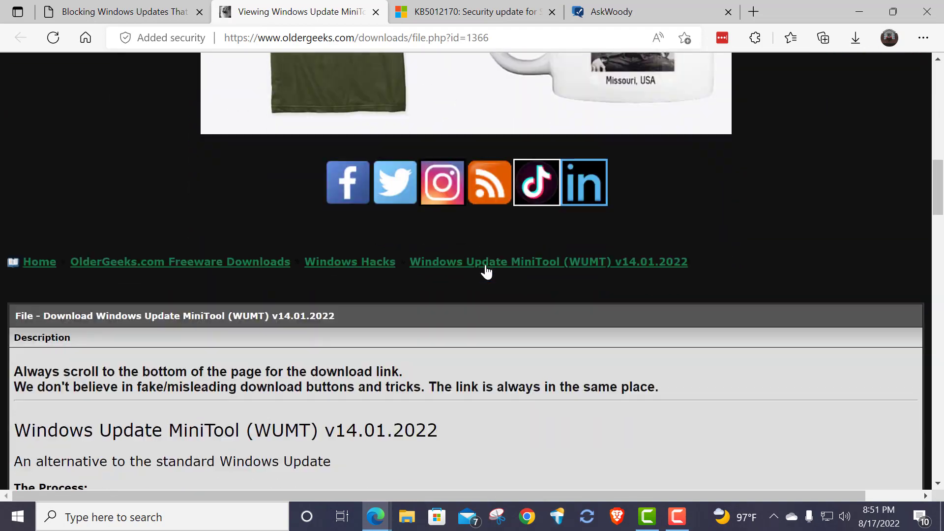
scroll(486, 272, down, 15)
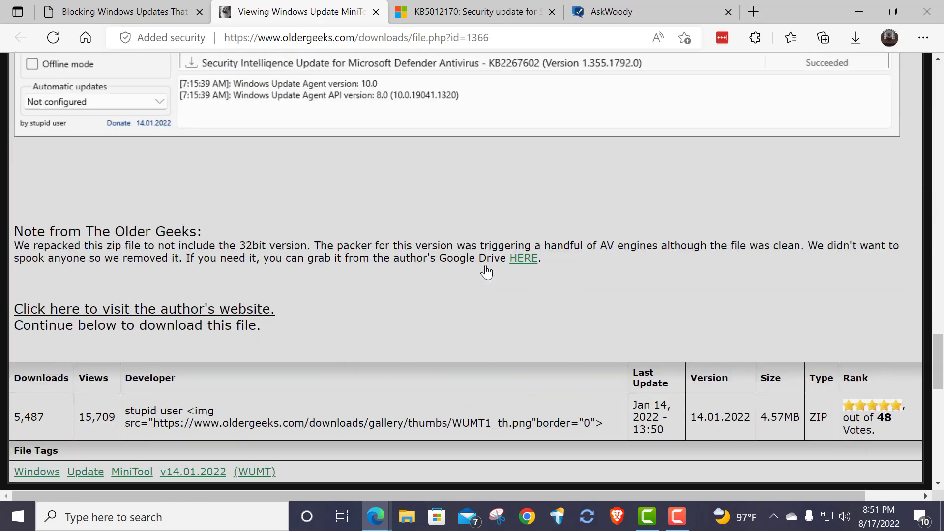
scroll(485, 265, down, 8)
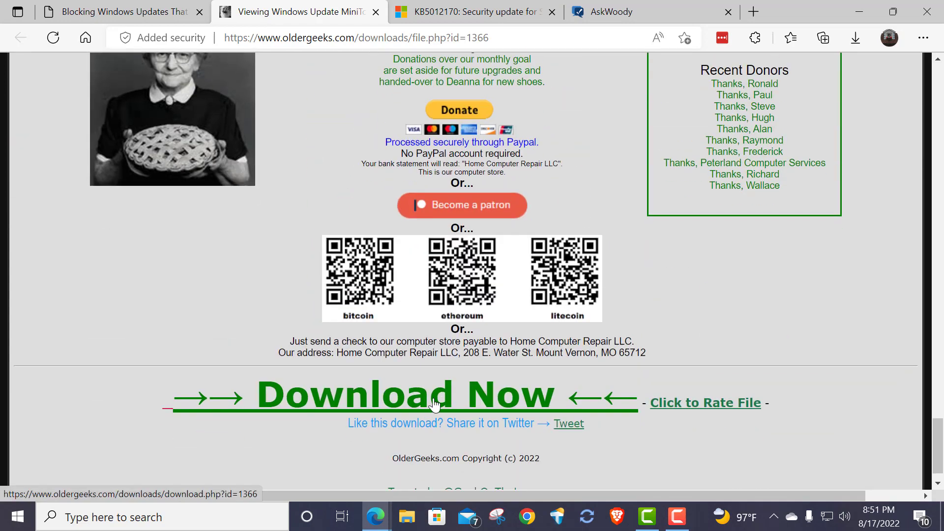
click(433, 403)
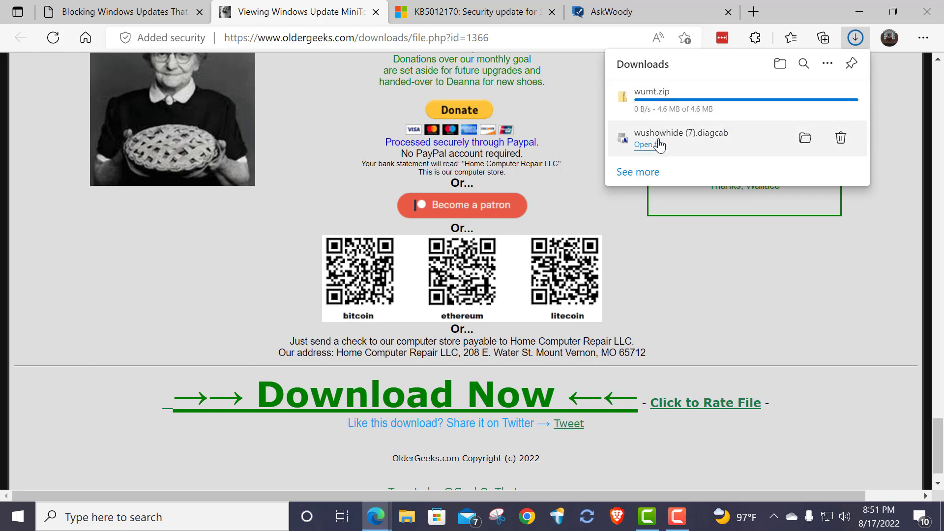
click(653, 105)
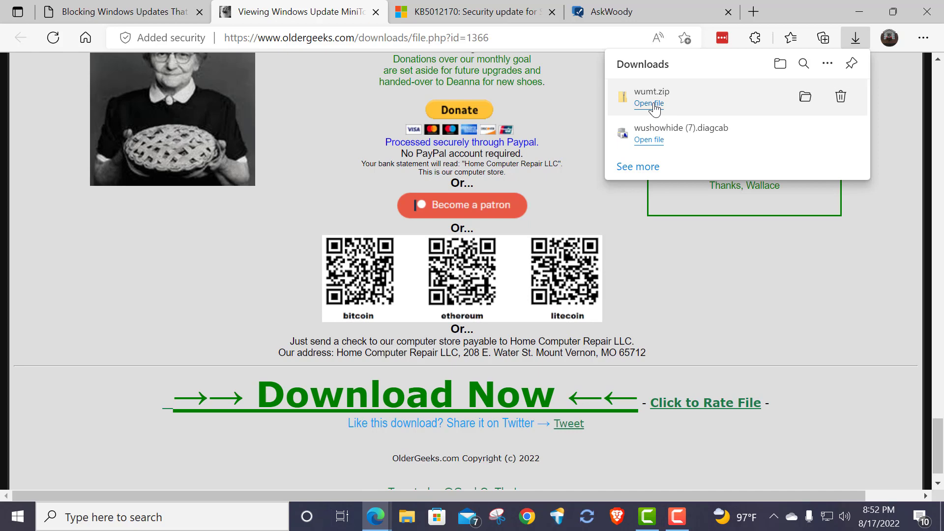
Show wumt.zip in its folder and extract all into the suggested wumt folder, overwriting wumt_x64.exe.
click(805, 98)
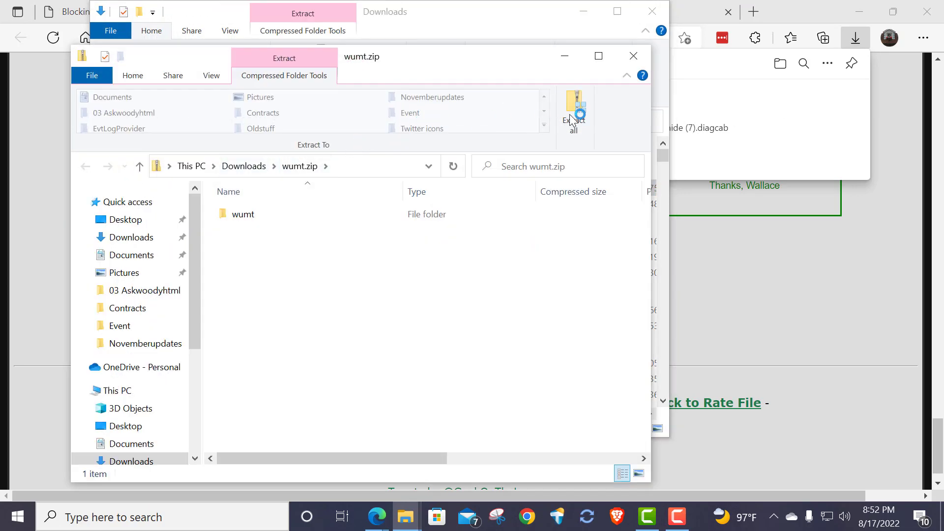
click(575, 113)
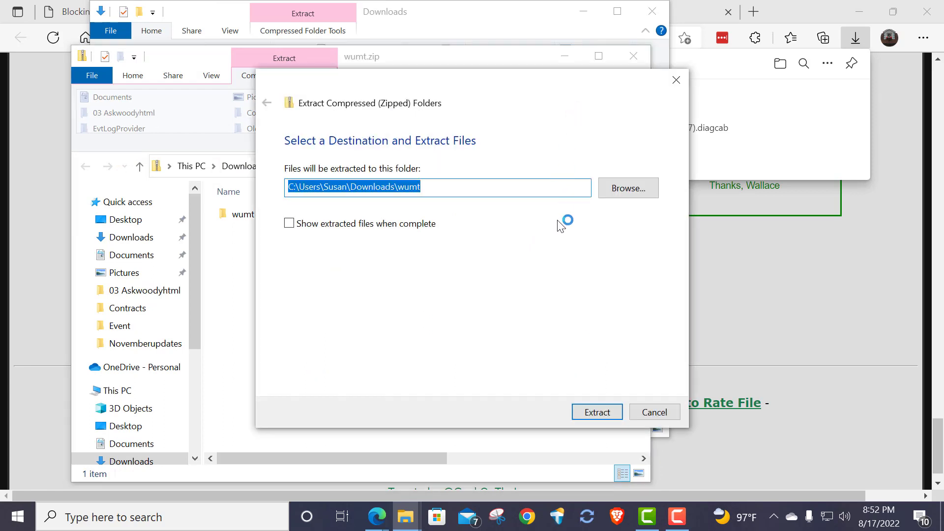
click(599, 413)
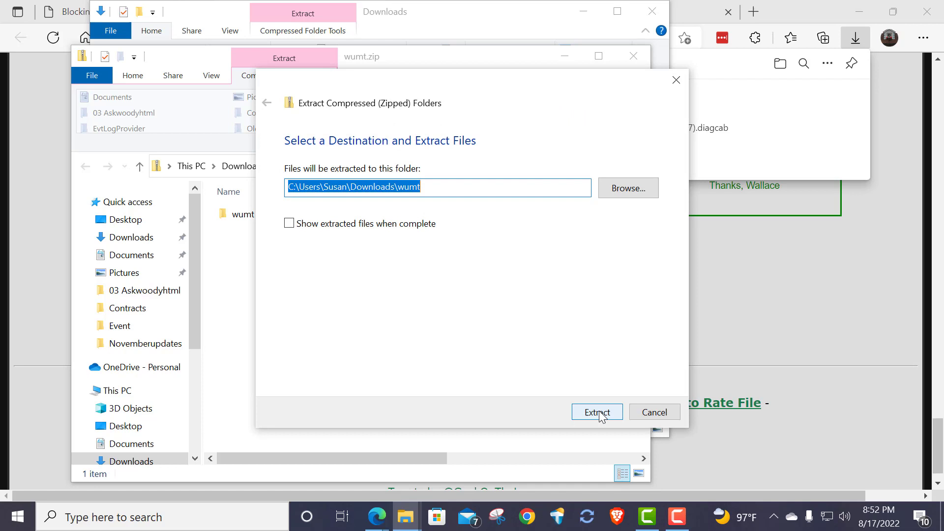
click(598, 412)
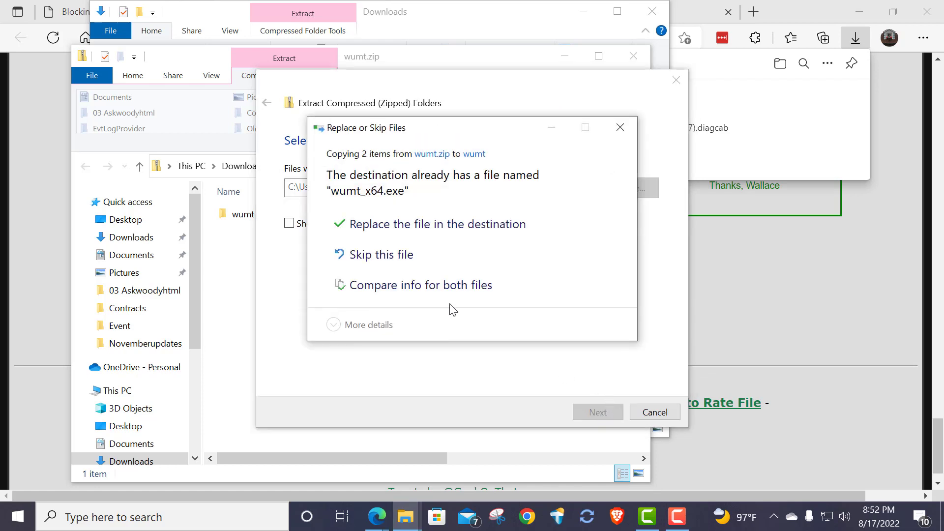
click(380, 224)
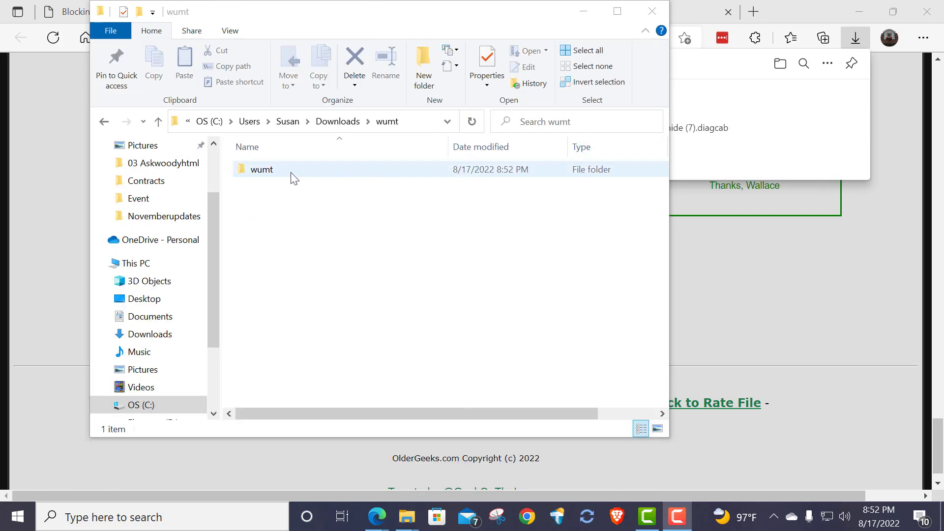
Launch wumt_x64.exe from the wumt subfolder, choosing More info and Run anyway past SmartScreen.
double_click(265, 174)
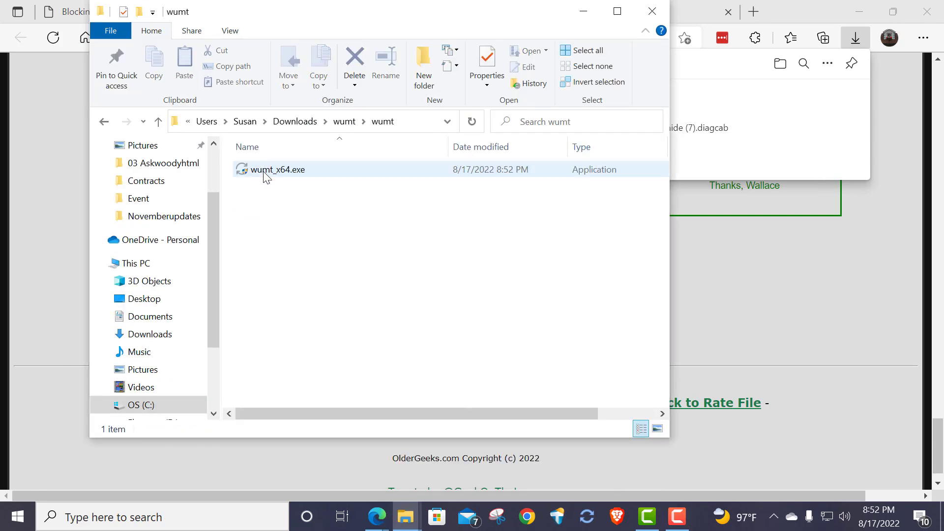
mouse_move(275, 180)
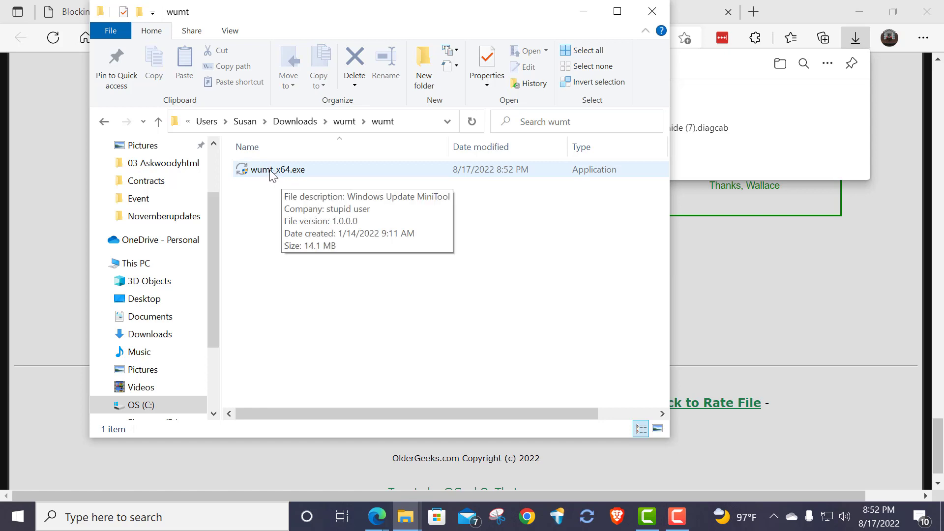
double_click(270, 174)
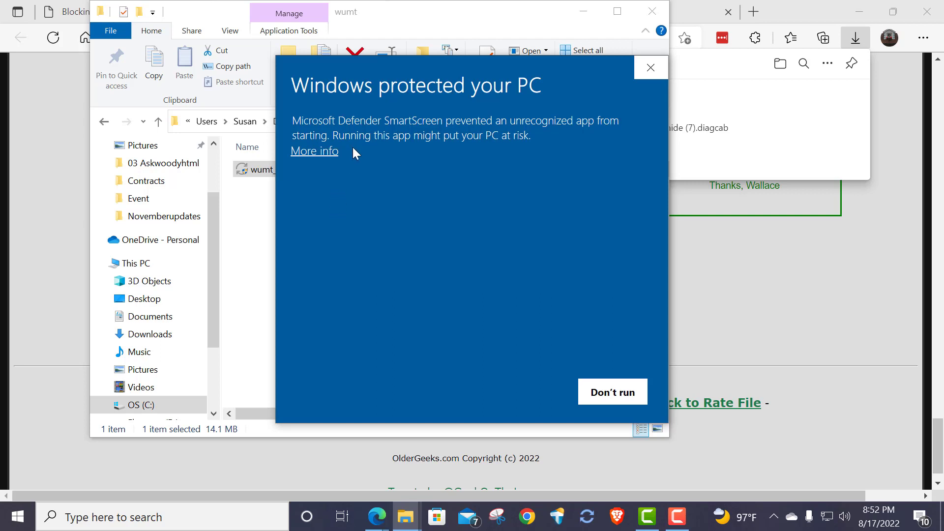
click(328, 155)
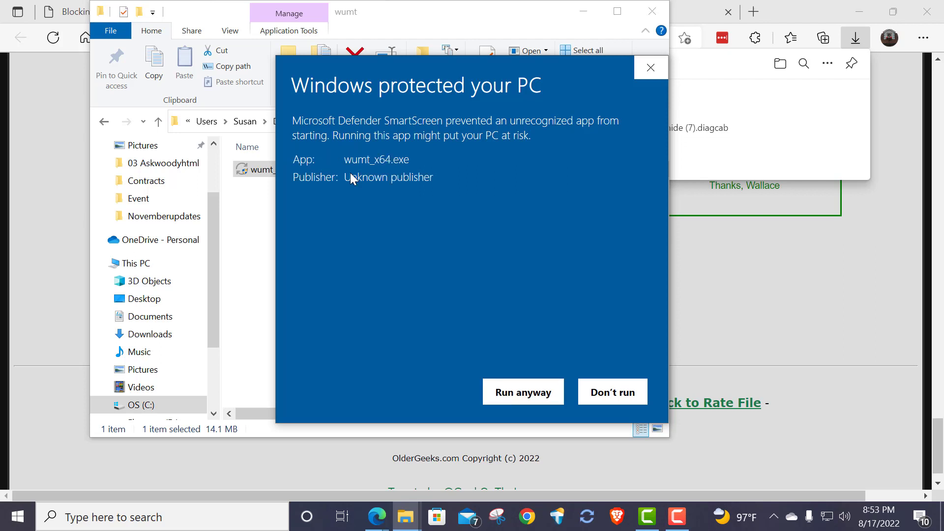
click(524, 393)
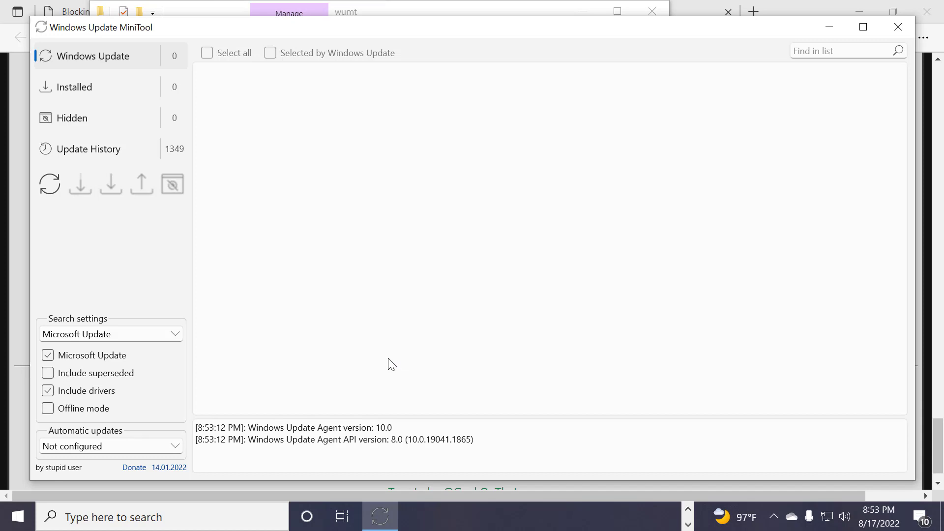
Check for updates, tick the Western Digital Corporation My Cloud Network Storage driver, and hide it.
click(49, 186)
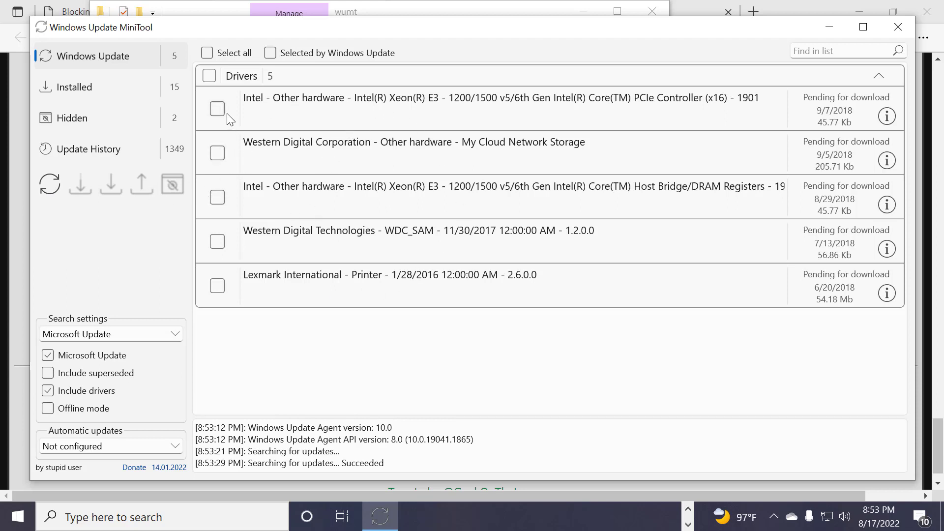
click(216, 155)
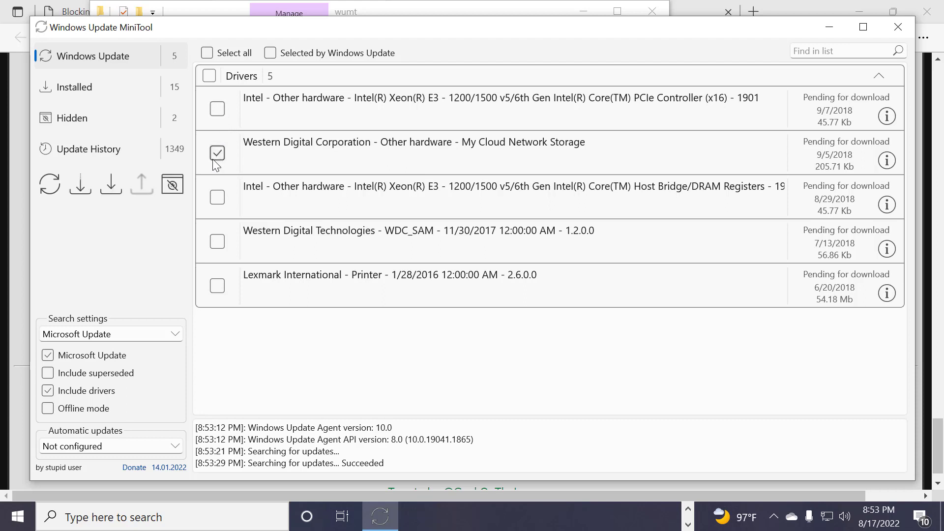
click(172, 184)
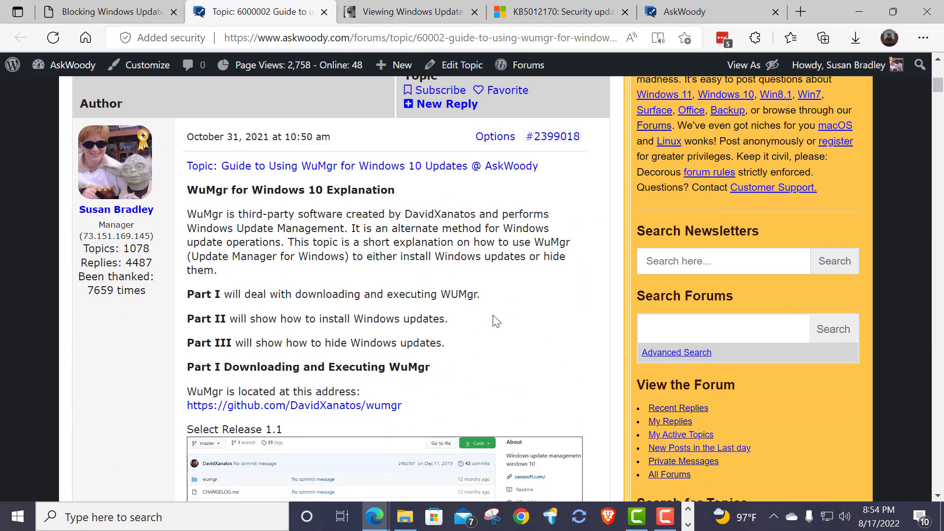
Scroll through the WuMgr guide's download and install instructions.
scroll(494, 322, down, 9)
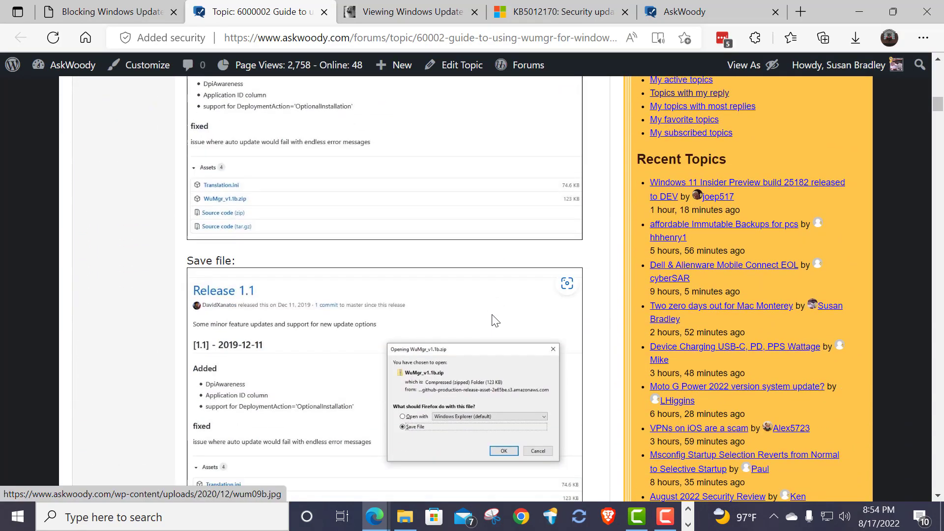
scroll(493, 320, down, 17)
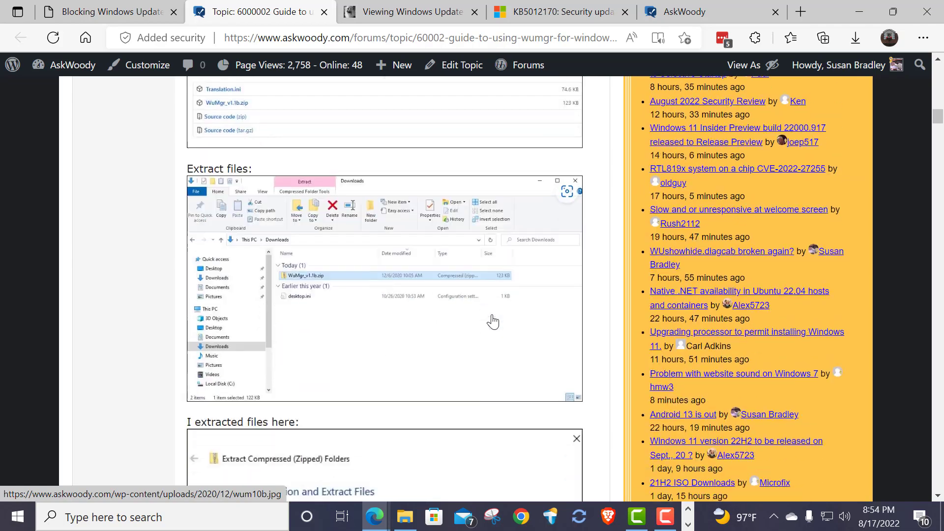
scroll(491, 320, down, 16)
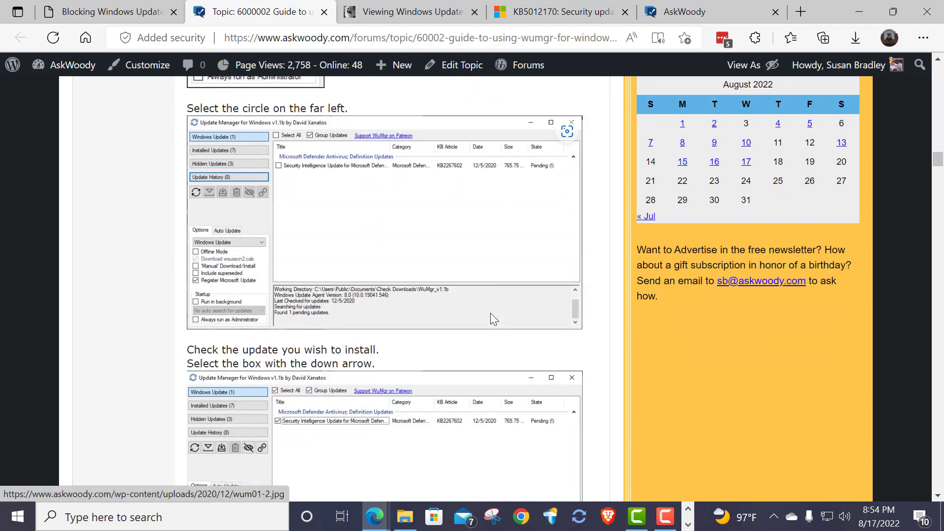
scroll(493, 319, down, 3)
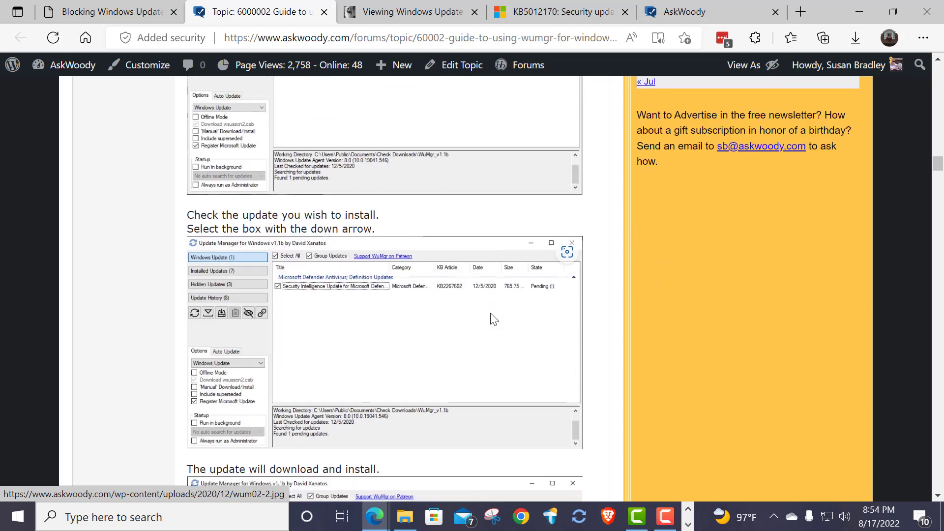
scroll(493, 320, down, 3)
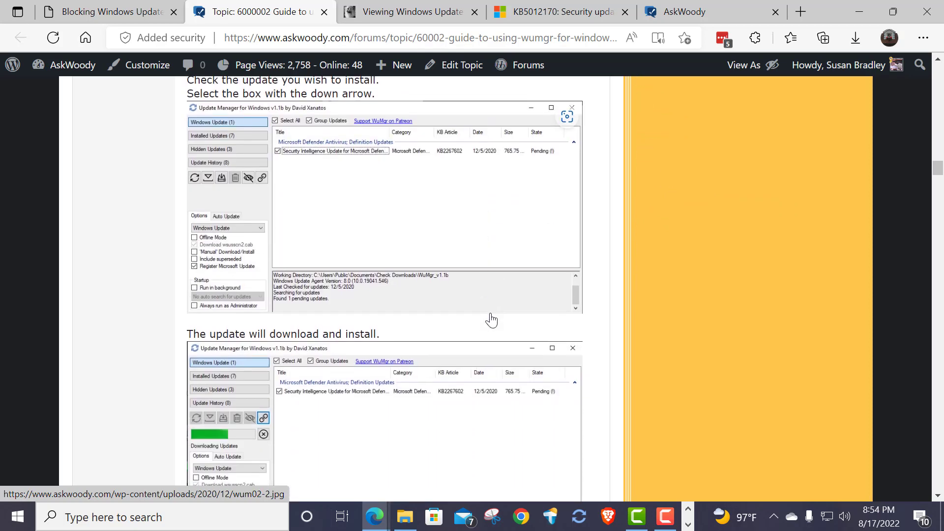
scroll(492, 320, down, 4)
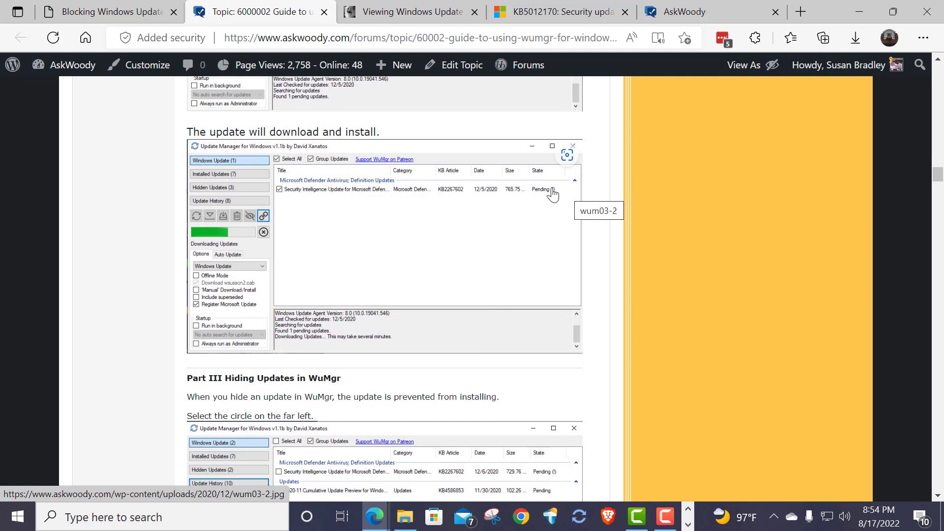
Revisit the Blocking Windows Updates tab, then open Forums from the AskWoody site menu.
click(121, 13)
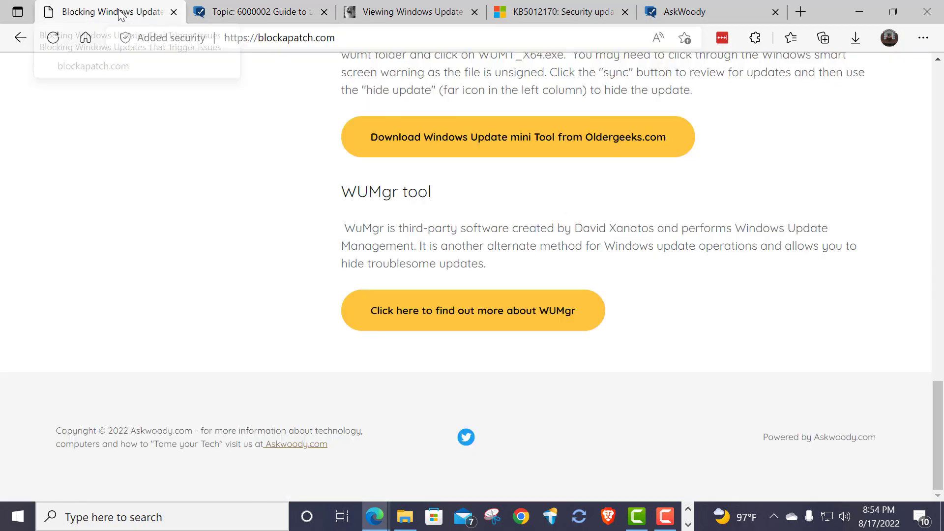
scroll(270, 221, up, 20)
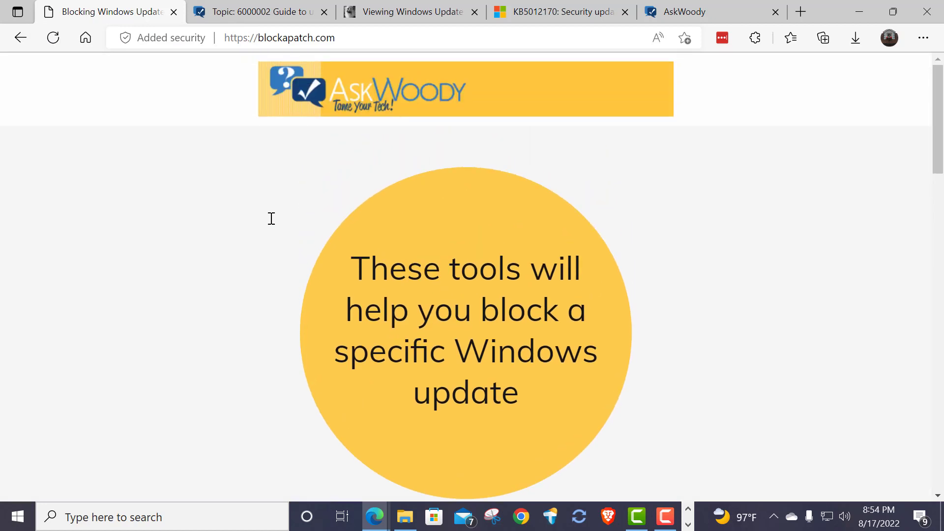
click(705, 13)
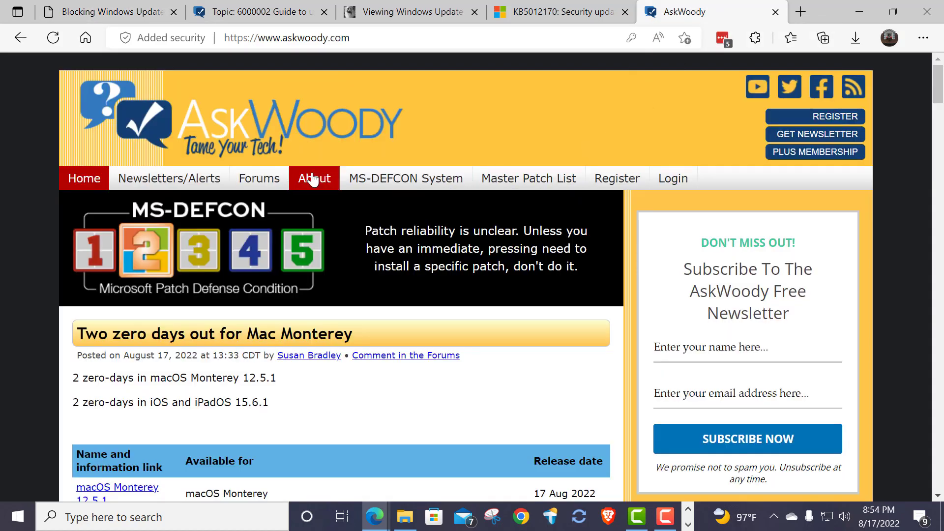
click(259, 180)
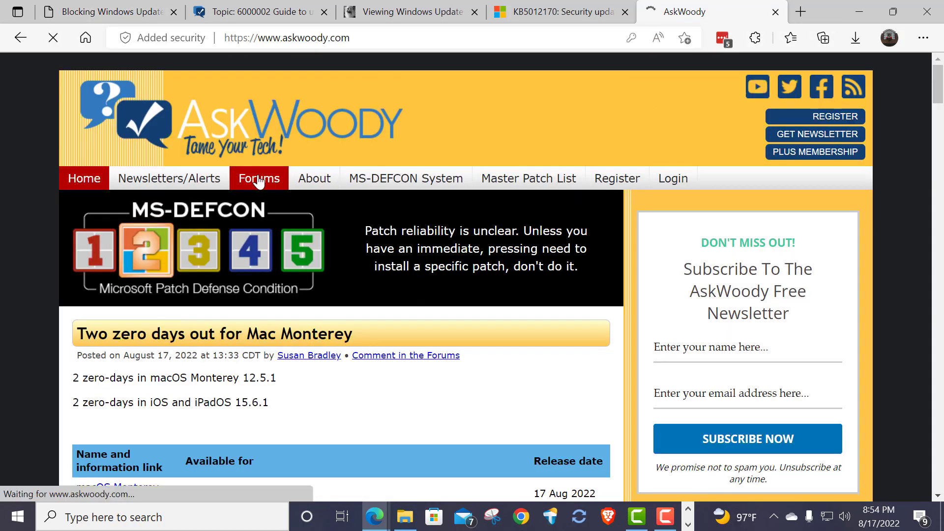
Browse down the forums index past sections like AskWoody support and Cyber Security advisories.
scroll(468, 259, down, 4)
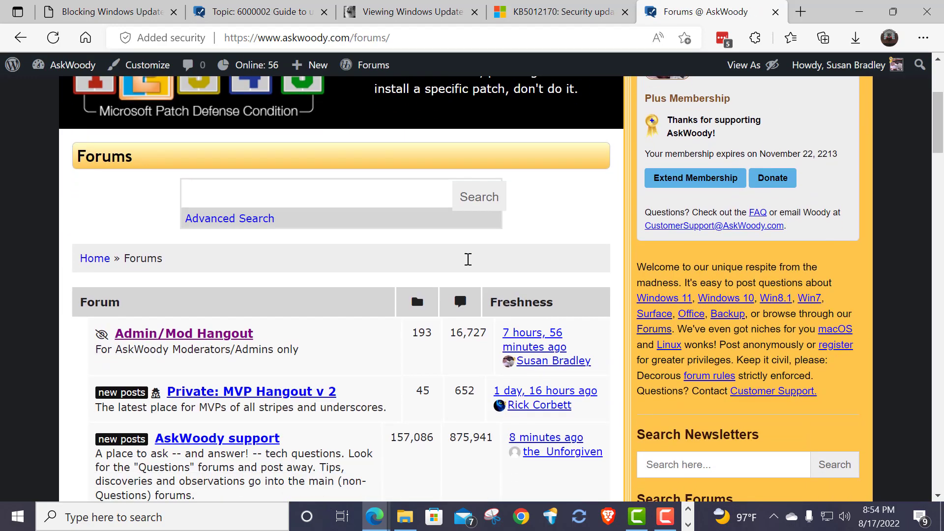
scroll(468, 259, down, 5)
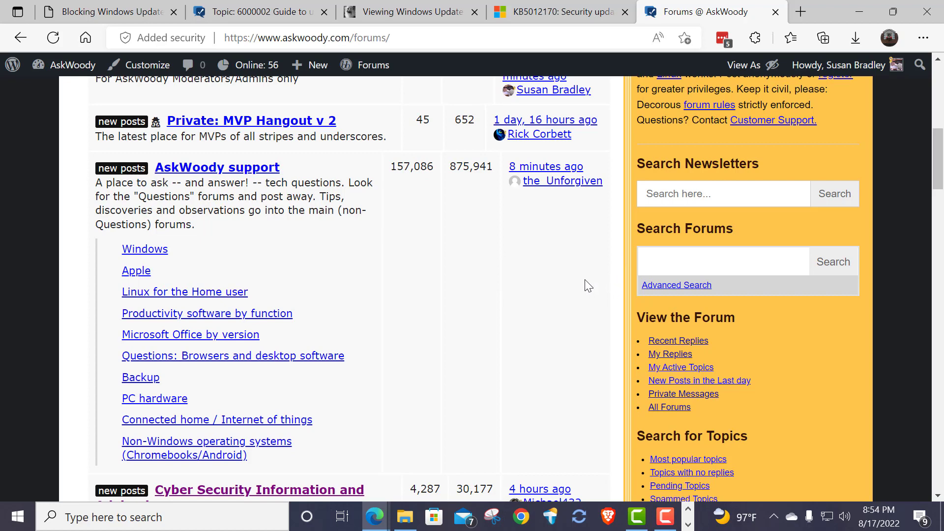
scroll(586, 284, down, 1)
scroll(588, 285, down, 3)
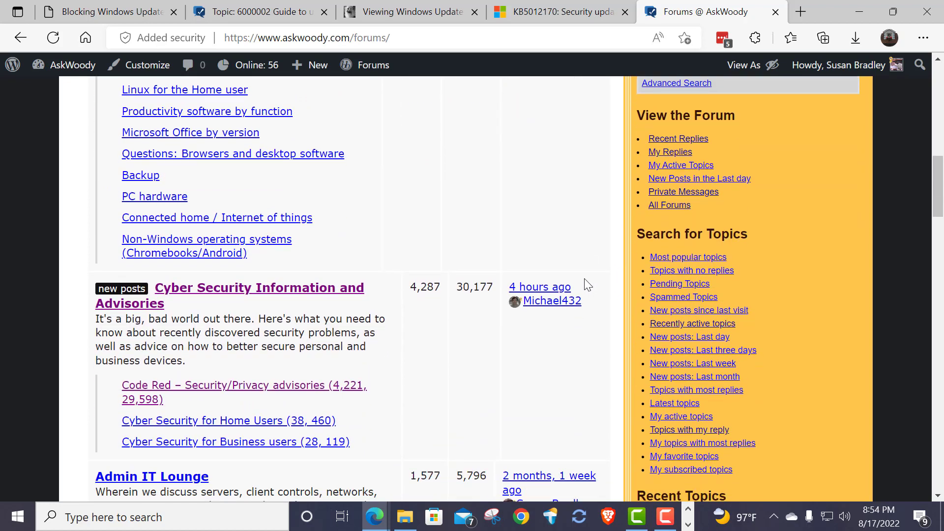
scroll(587, 285, down, 3)
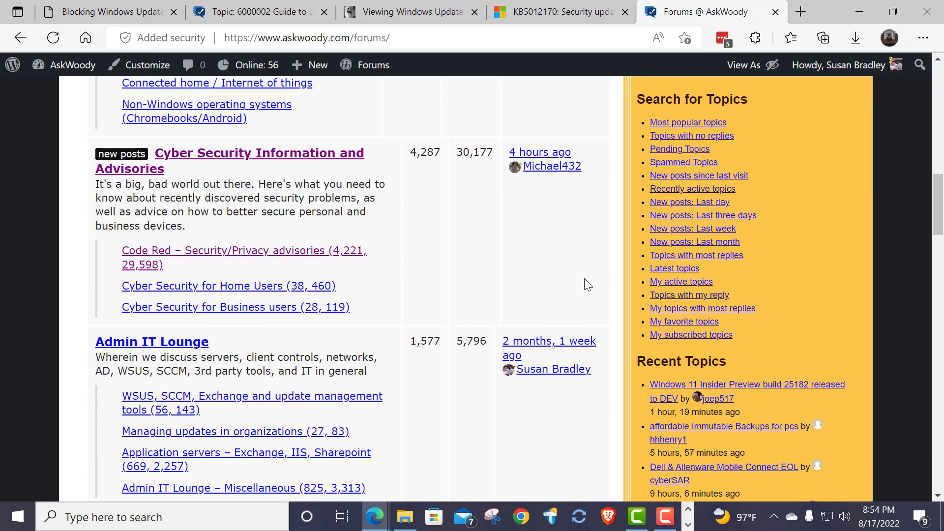